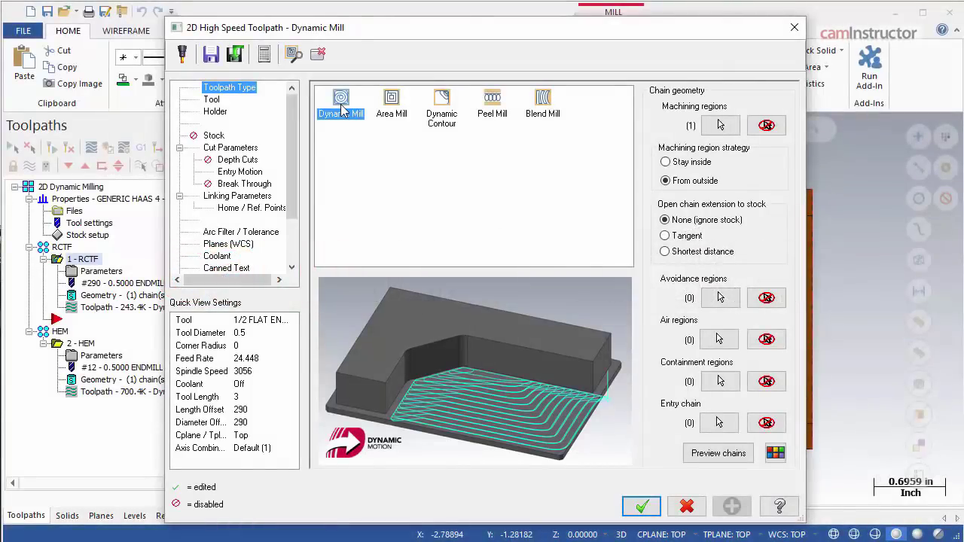
- Compare the tool settings offered for the 1/2 flat endmill and the Chatterfree end mill, then close the parameters without saving
click(214, 104)
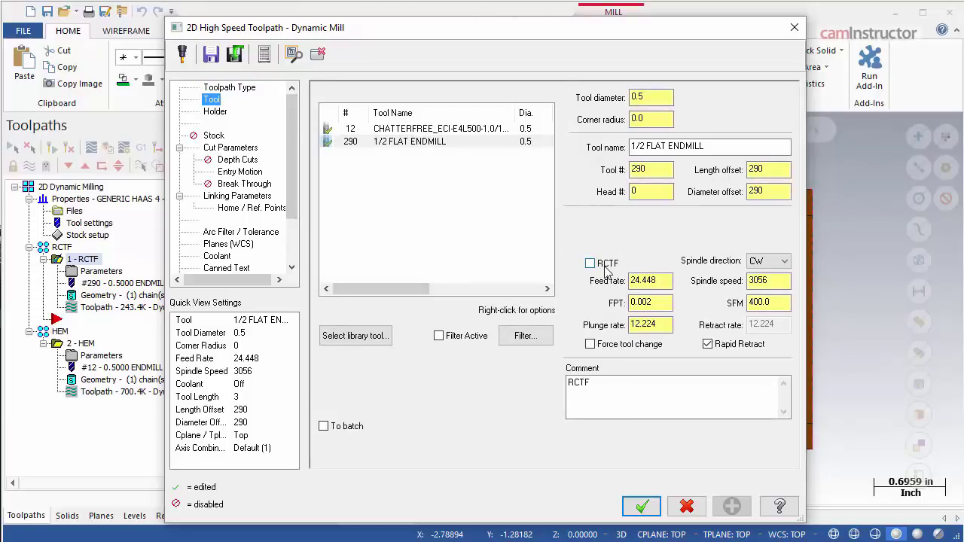
click(475, 133)
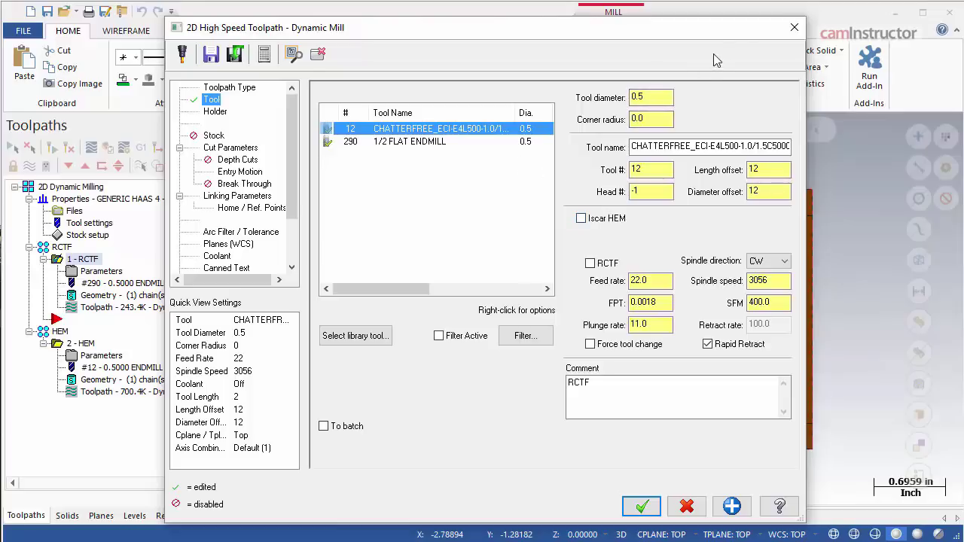
click(787, 27)
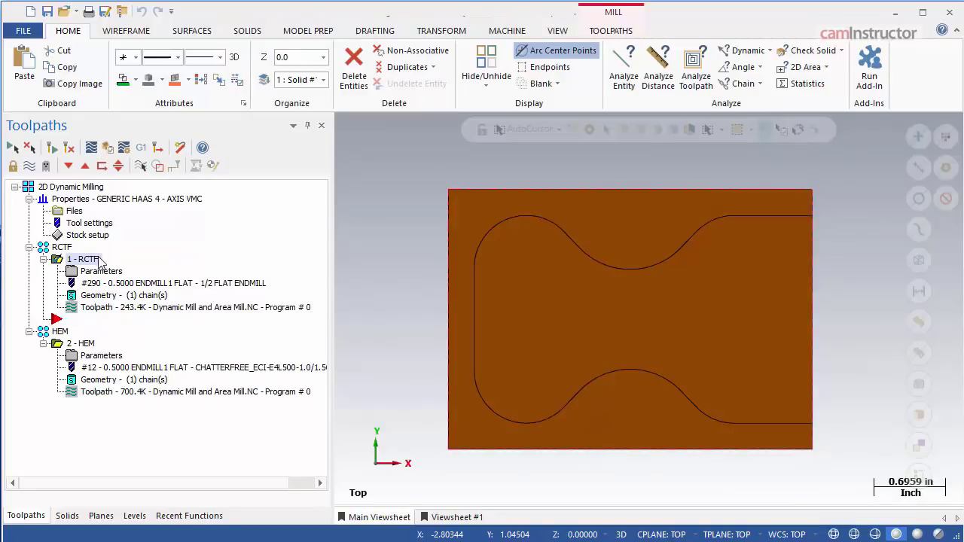
- Display only the selected RCTF operation's toolpath on the part
click(89, 344)
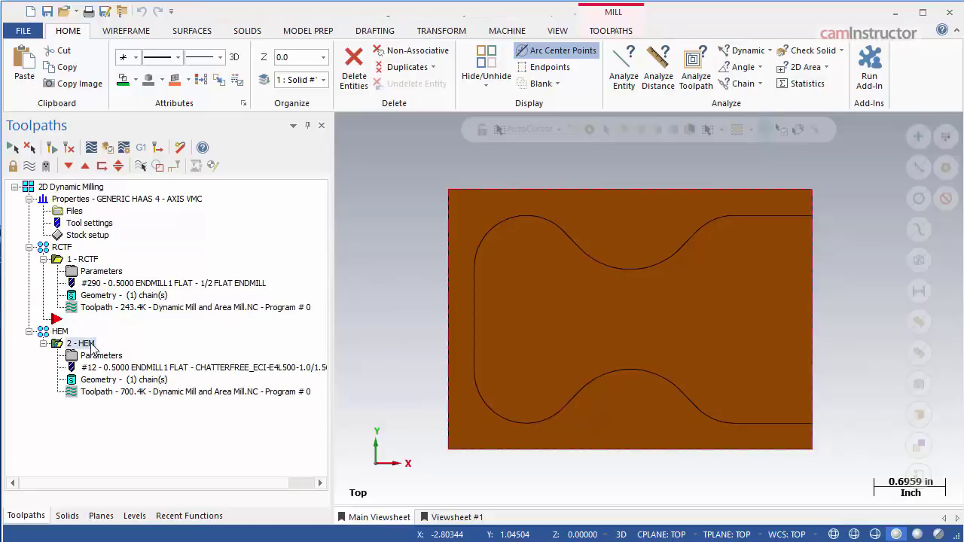
click(89, 260)
click(140, 167)
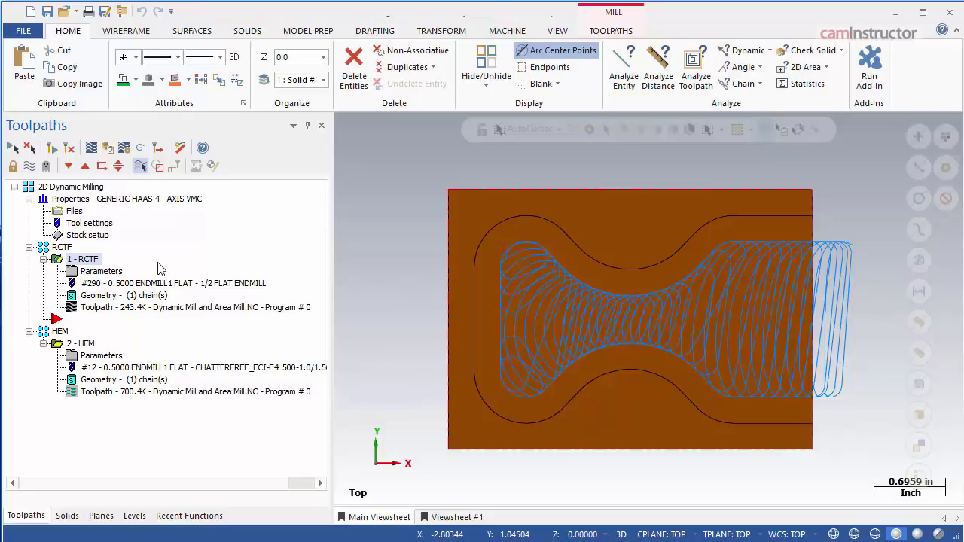
- Check the feed rate in the RCTF operation's tool parameters by calculating 0.002 × 4 × 3056 in Calculator
click(109, 272)
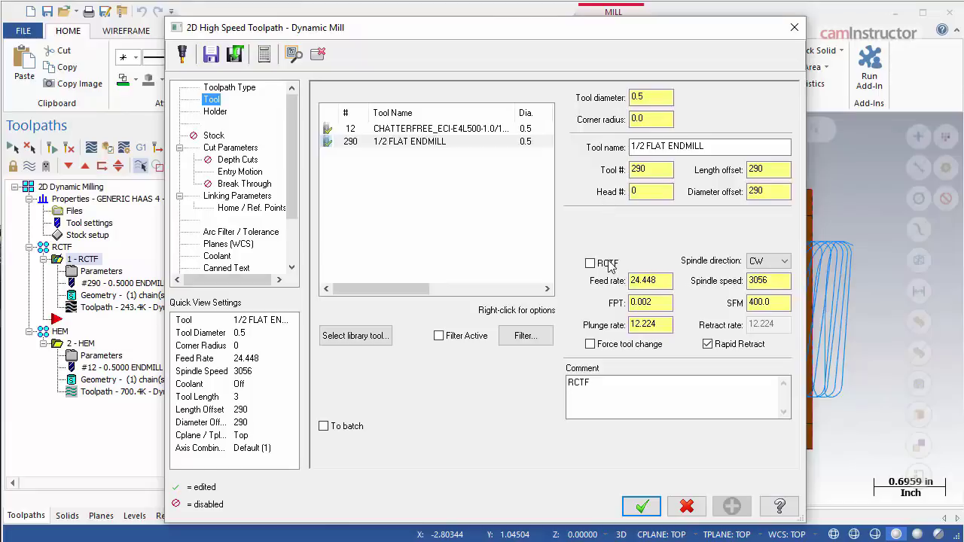
click(662, 280)
key(XF86Calculator)
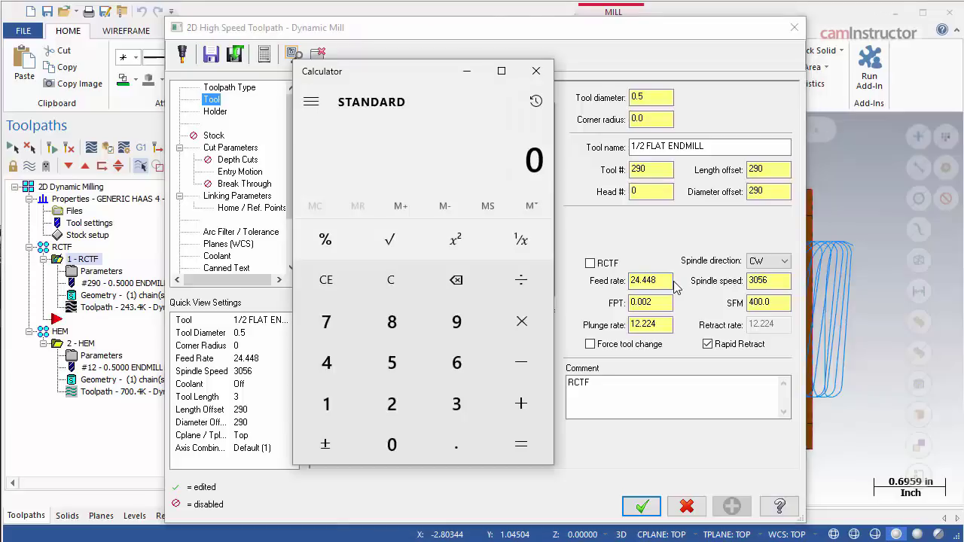
text(.00)
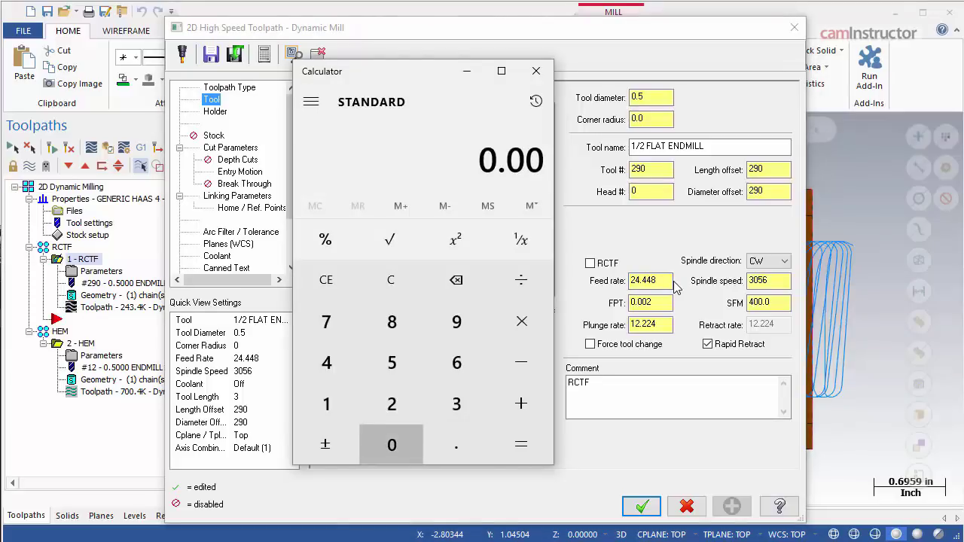
text(2*)
text(4)
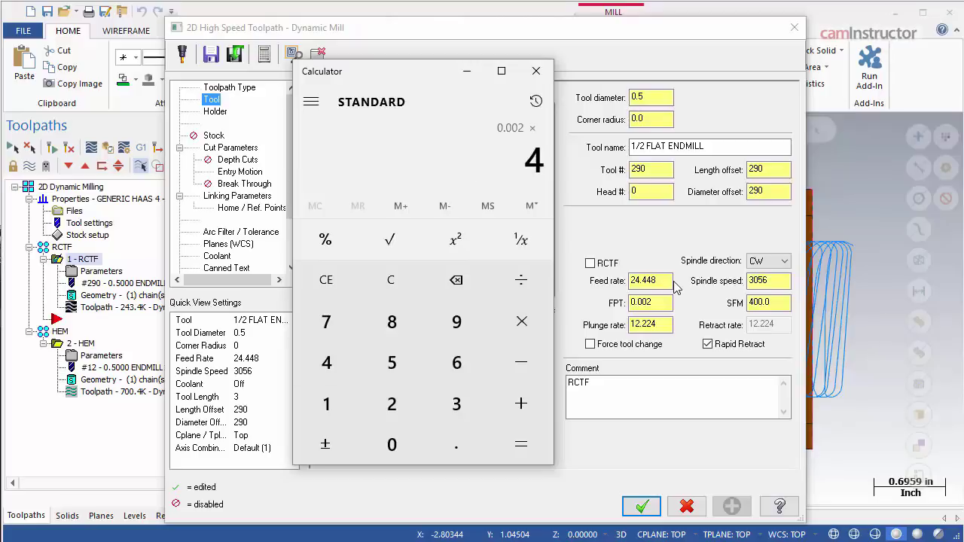
text(*)
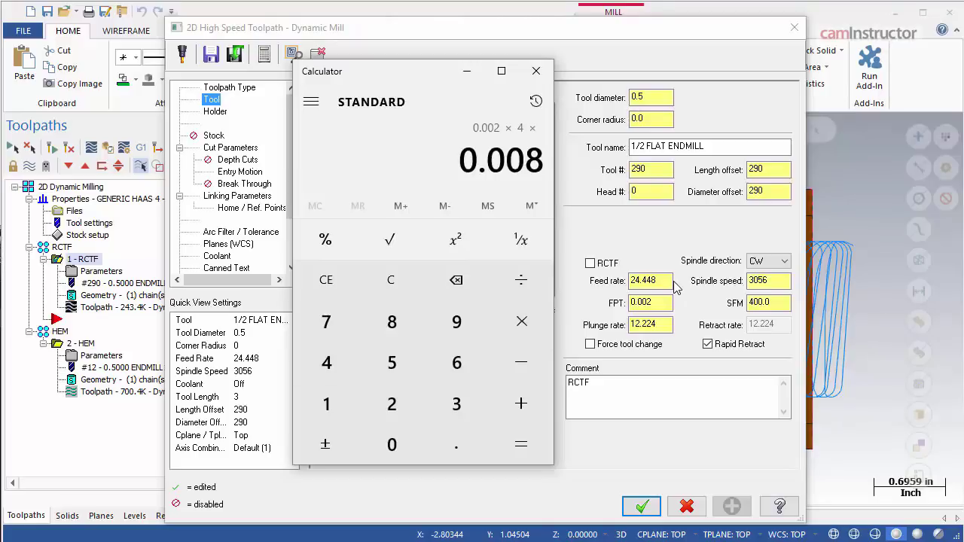
text(3056)
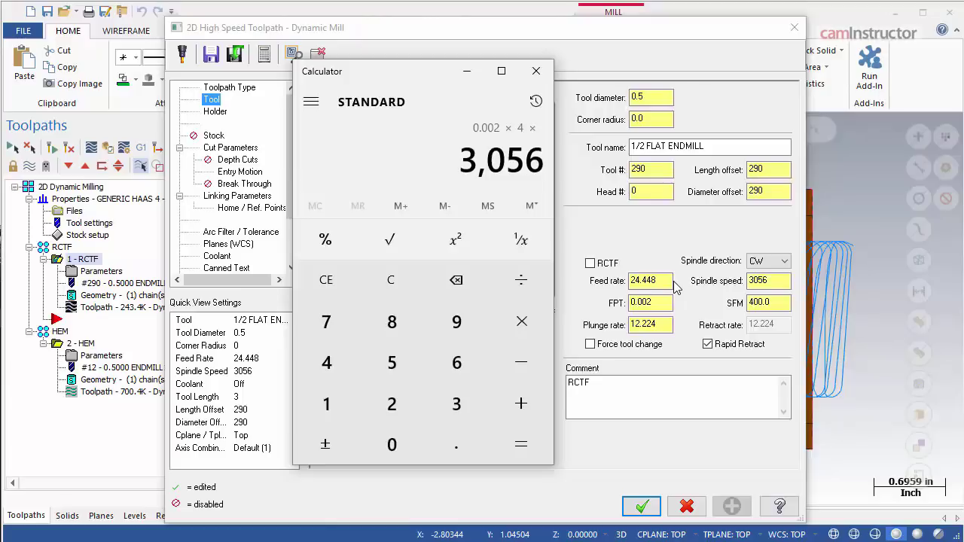
key(Return)
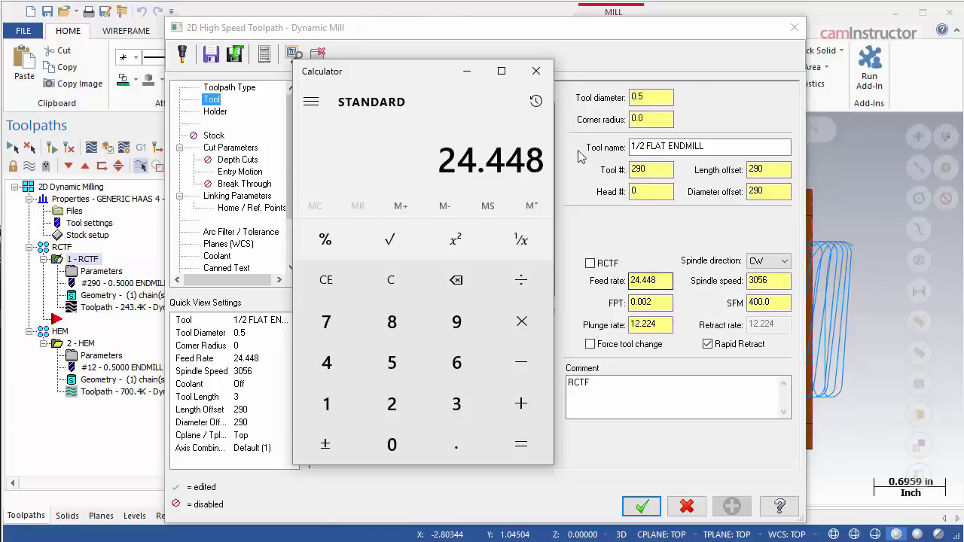
click(536, 71)
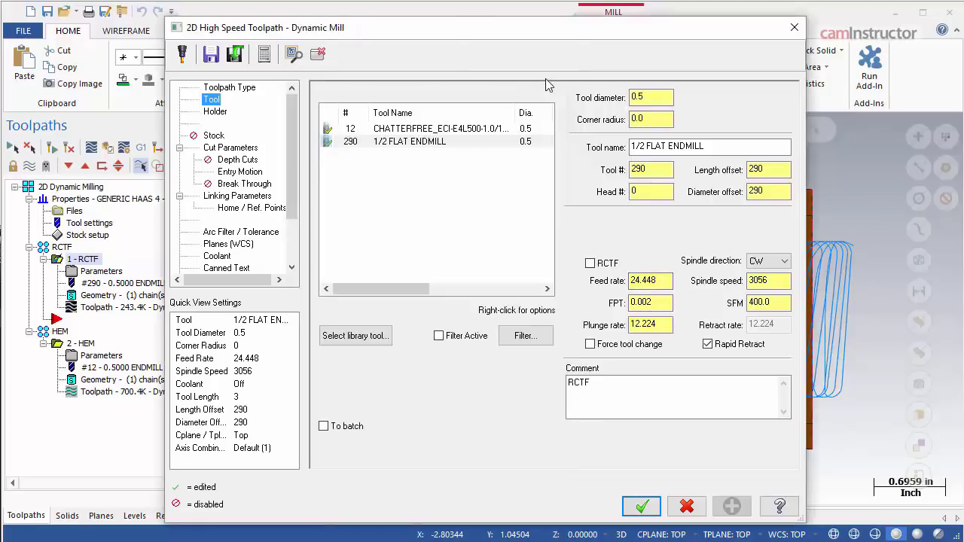
- Enable RCTF for the 1/2 flat endmill and set the stepover to 10%, checking the effect on the tool's feed rate
click(591, 263)
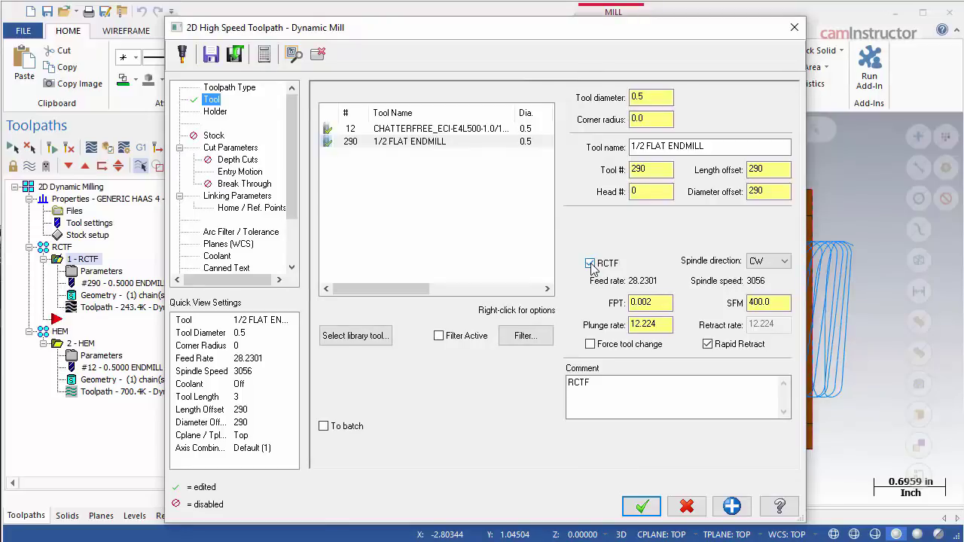
click(228, 148)
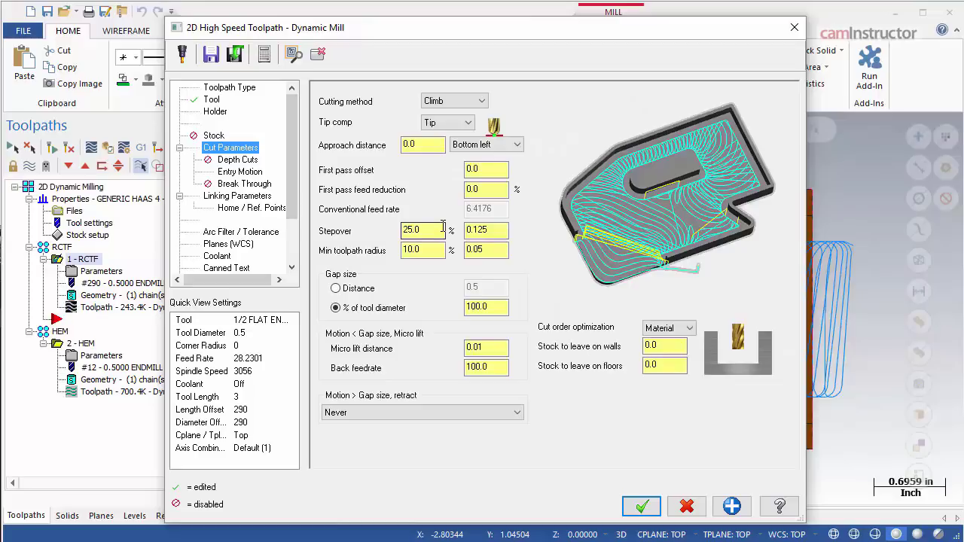
drag(443, 228, 381, 225)
text(10)
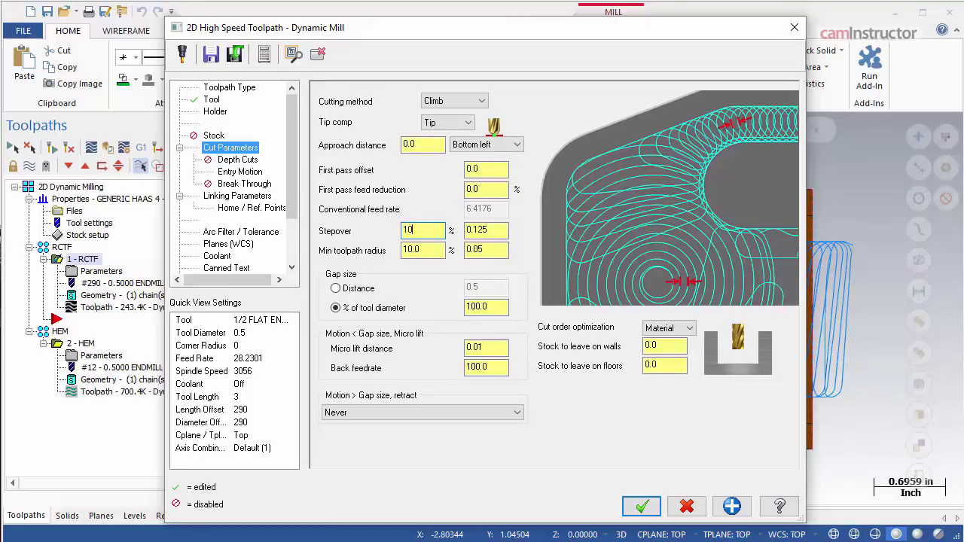
key(Tab)
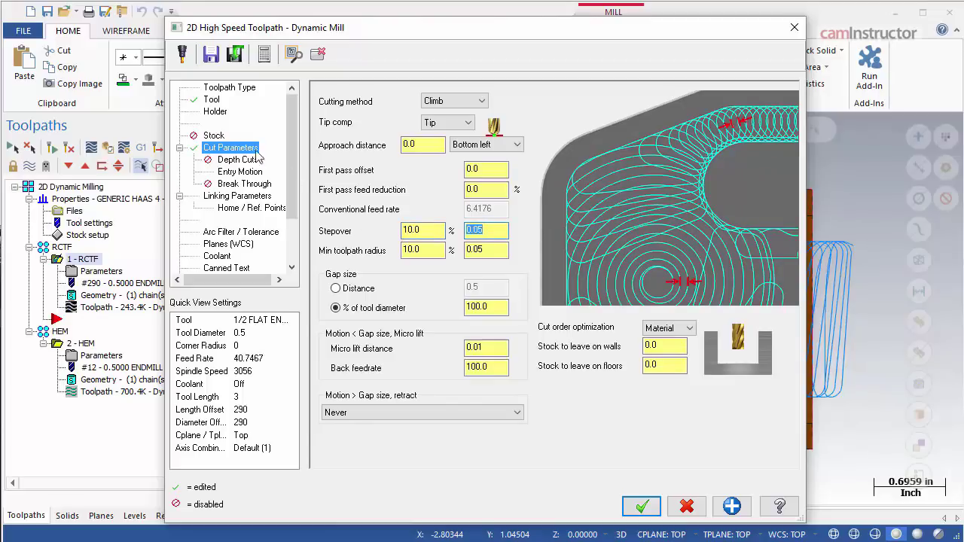
click(211, 100)
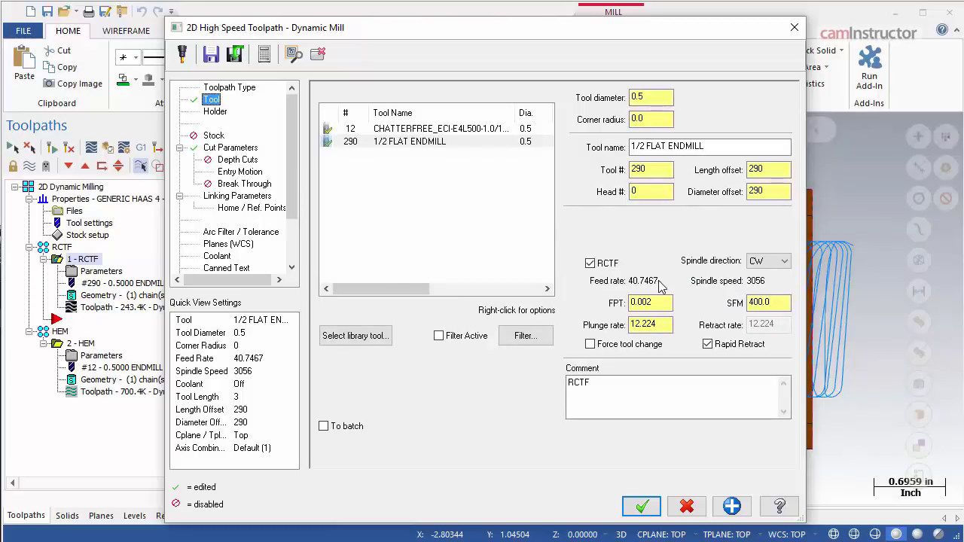
- Try a stepover of 50% in the cut parameters and check the tool's feed rate
click(241, 149)
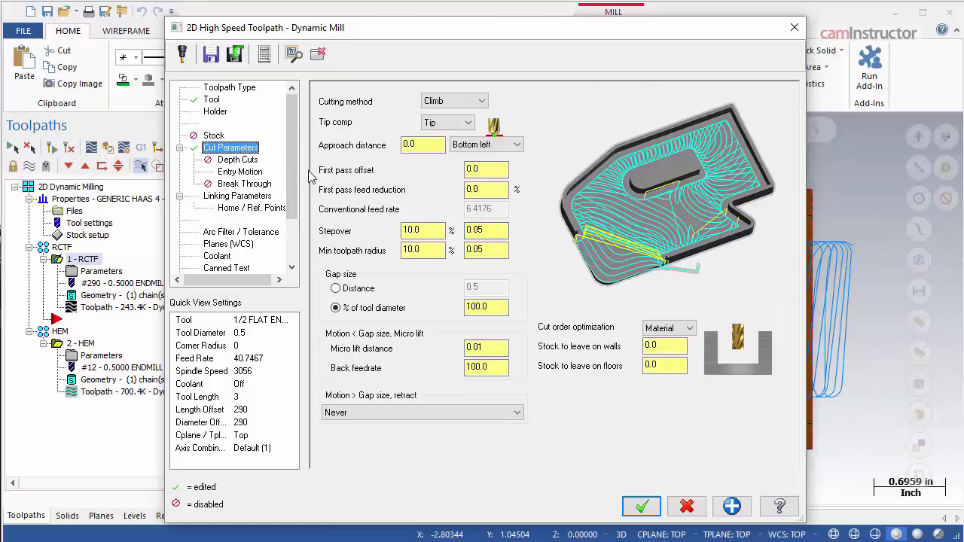
double_click(418, 229)
text(50)
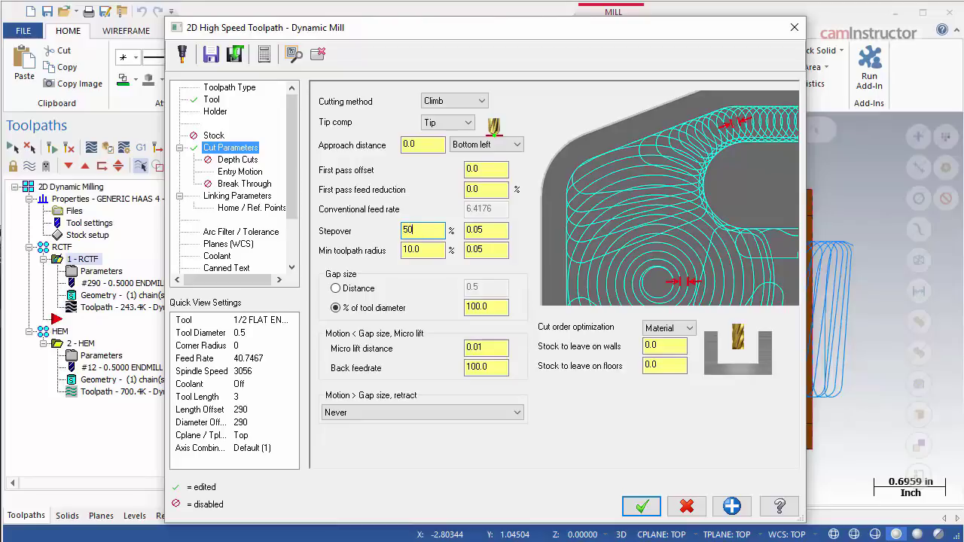
click(212, 101)
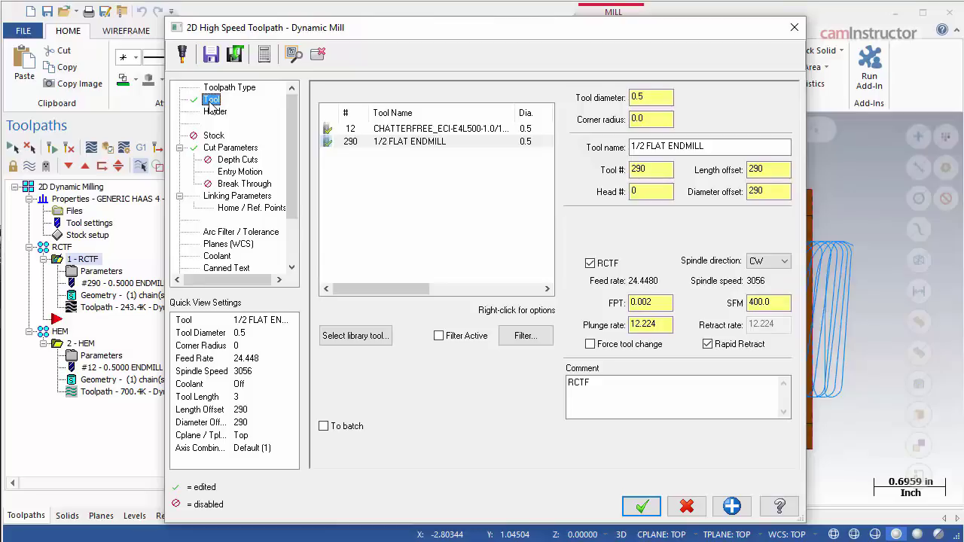
- Set the RCTF operation's stepover back to 10%, accept the parameters and regenerate its toolpath
click(230, 148)
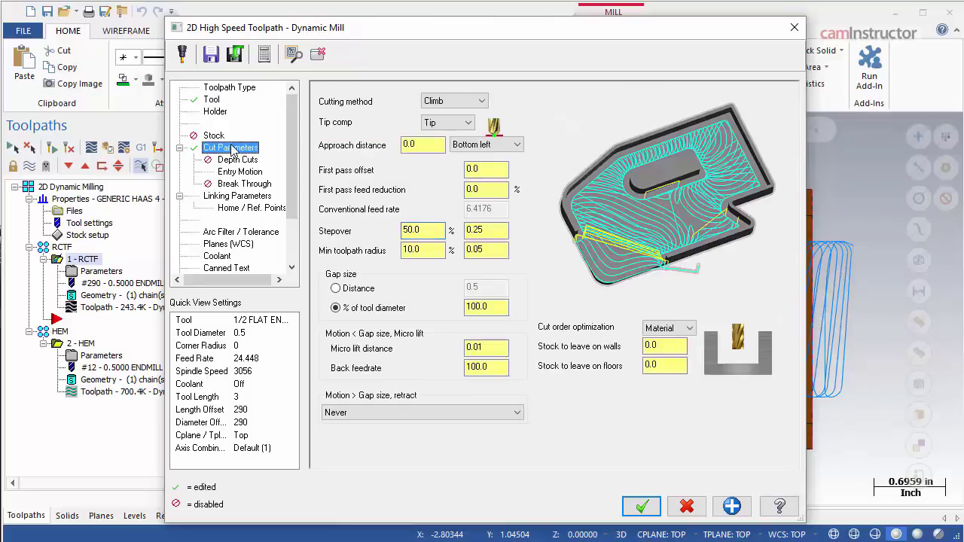
click(419, 229)
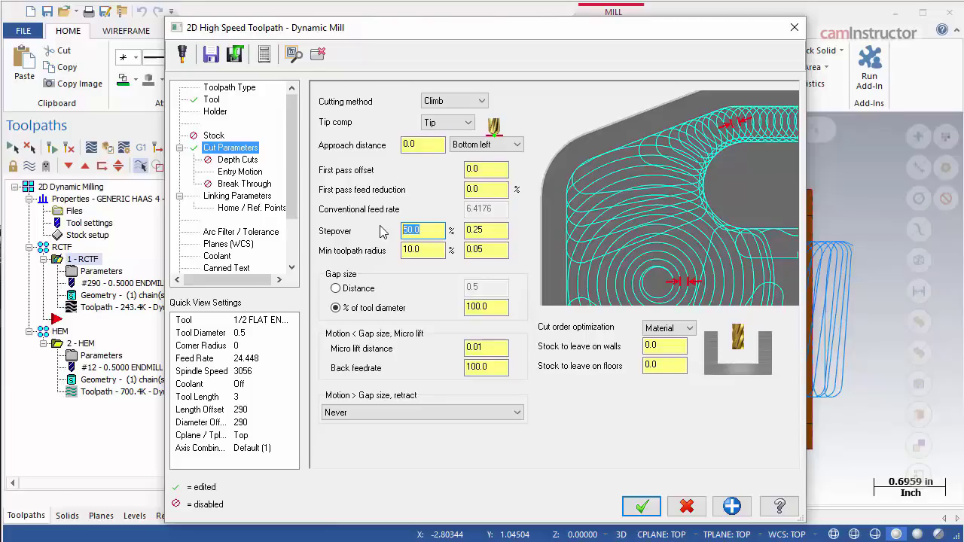
text(10)
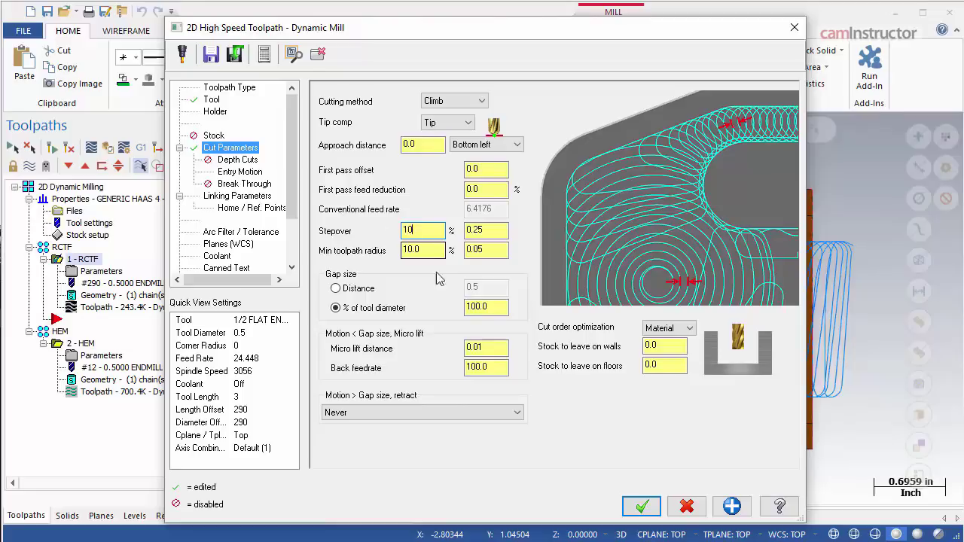
click(641, 506)
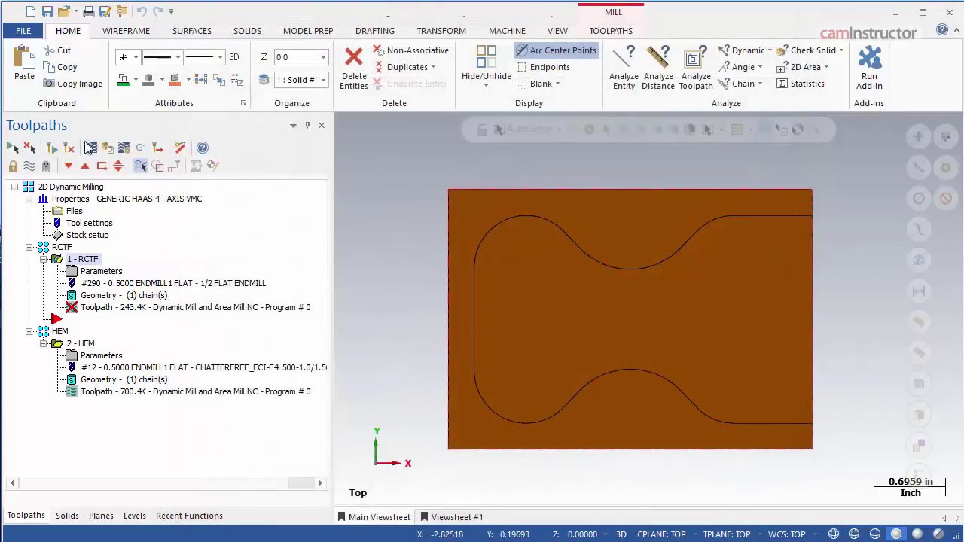
click(57, 145)
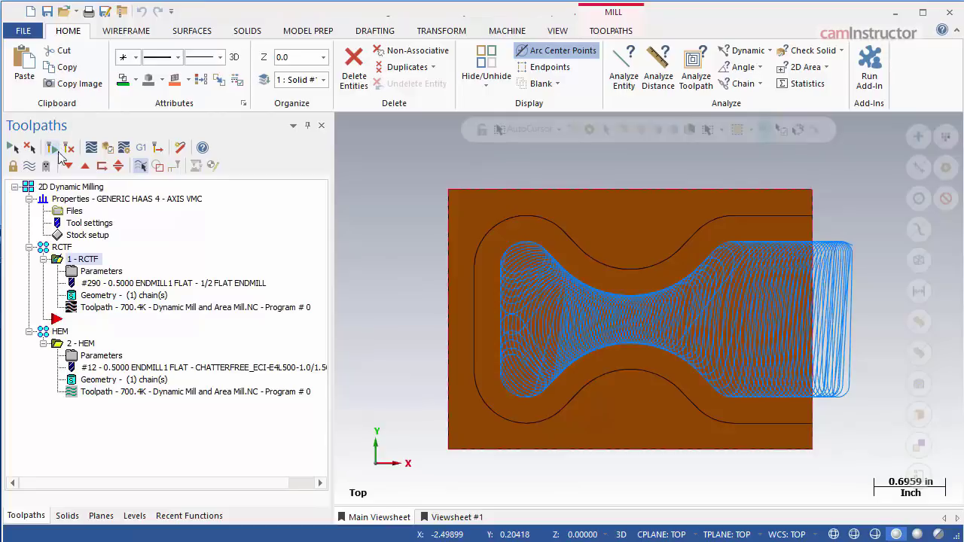
- In the HEM operation's tool parameters, select the Chatterfree end mill (tool 12) and enable Iscar HEM
click(79, 344)
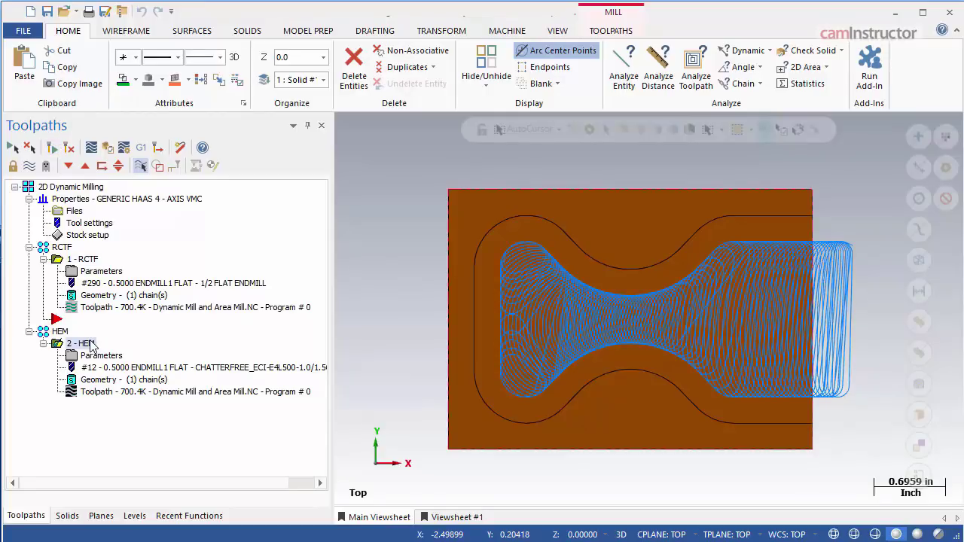
click(97, 355)
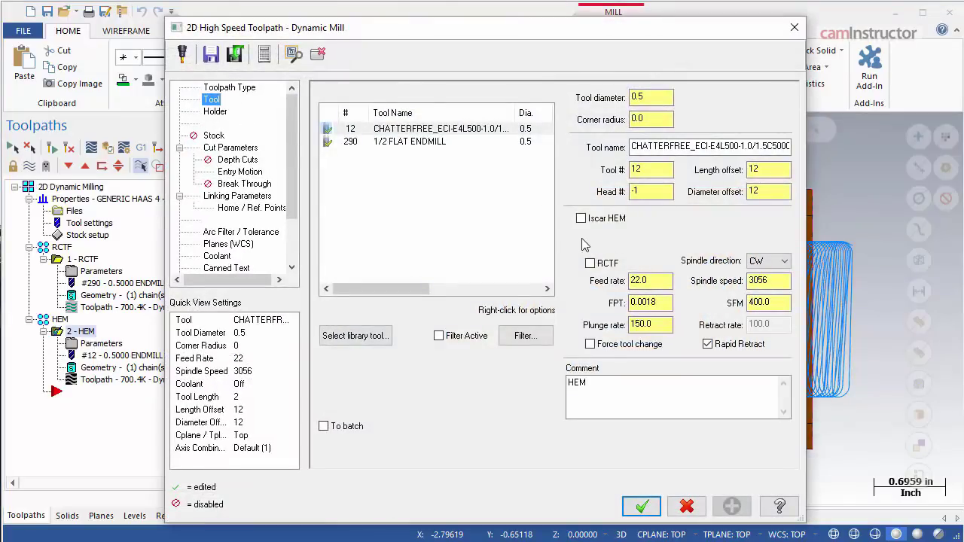
click(497, 134)
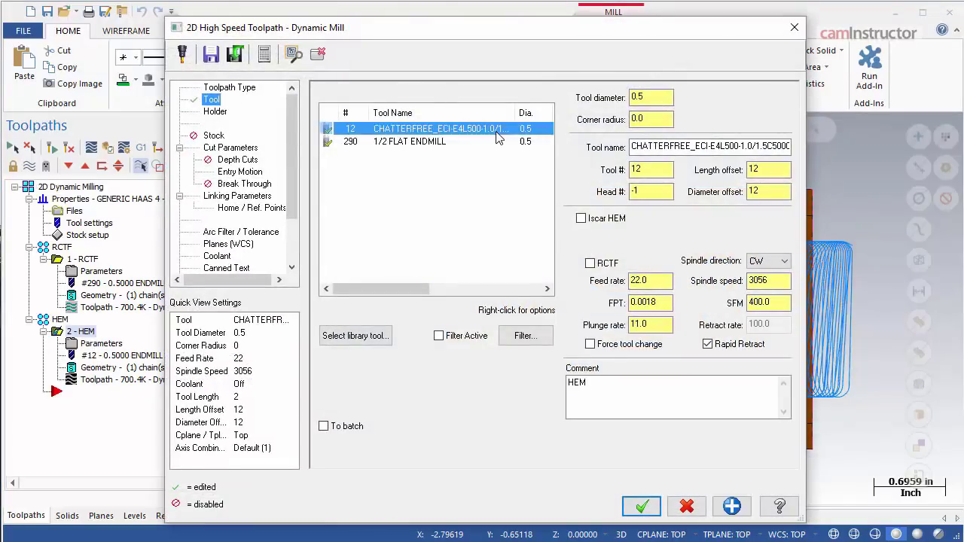
click(581, 219)
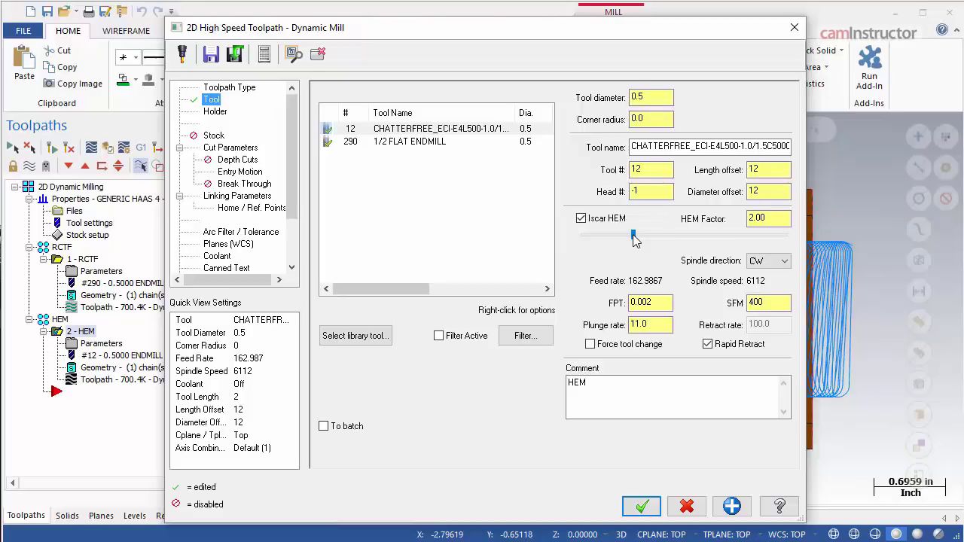
- Try HEM factors of 1.00 and 5.00 for the Chatterfree end mill, then set the factor to 2.0
drag(636, 239, 561, 239)
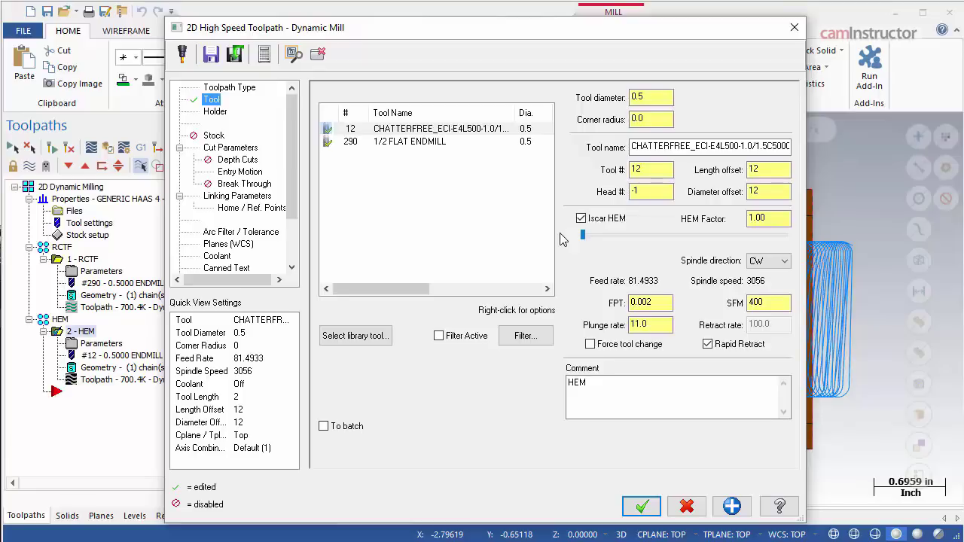
drag(582, 235, 737, 240)
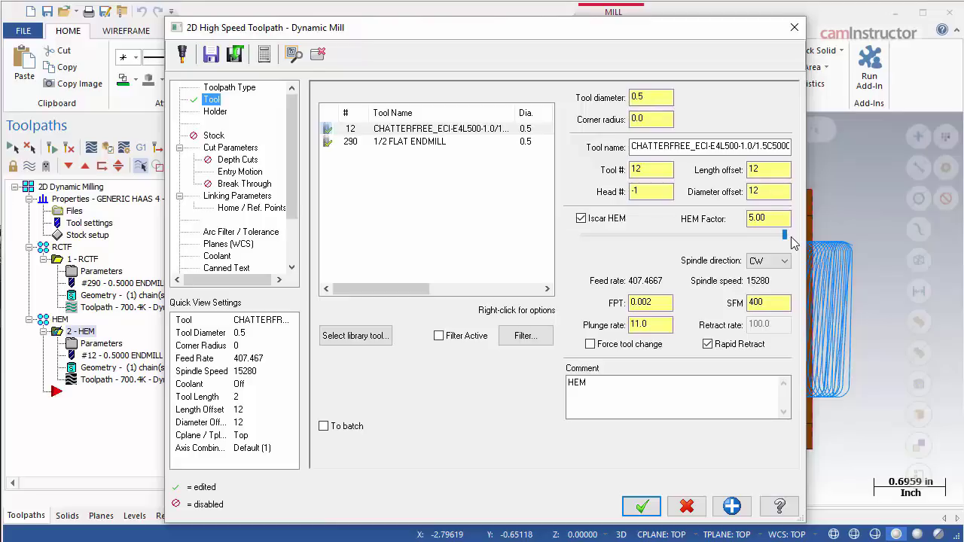
double_click(777, 218)
text(2.0)
key(Tab)
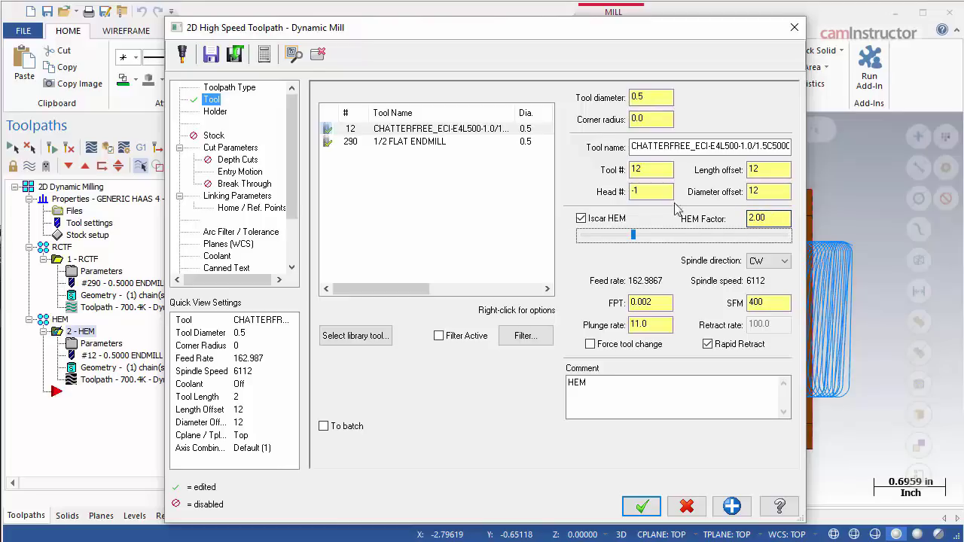
- Check the stepover options offered in the HEM operation's cut parameters, then close the operation's parameters
click(231, 147)
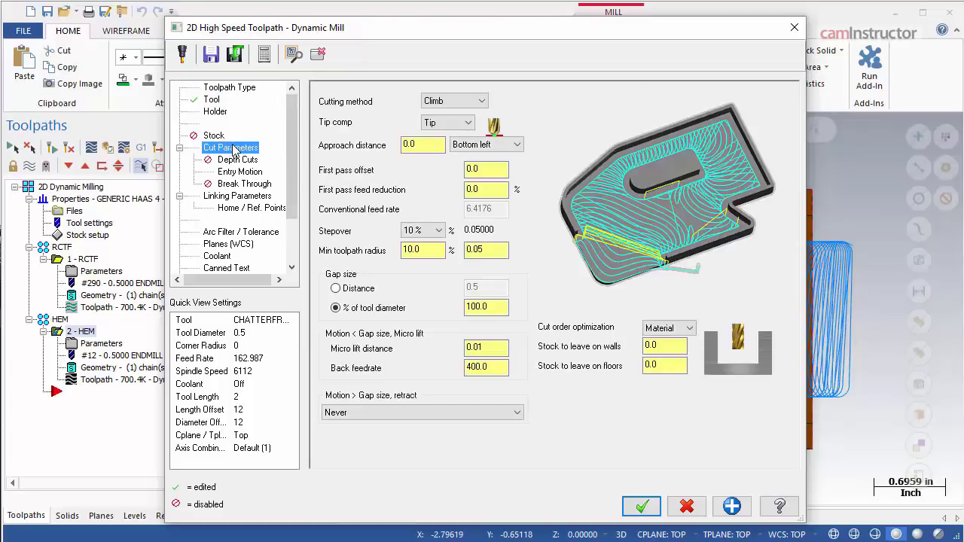
click(440, 231)
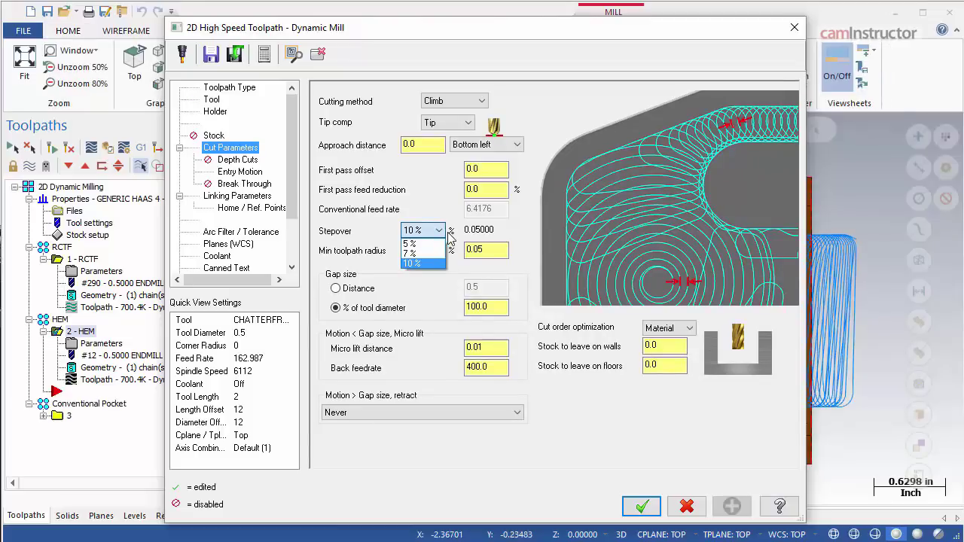
click(449, 238)
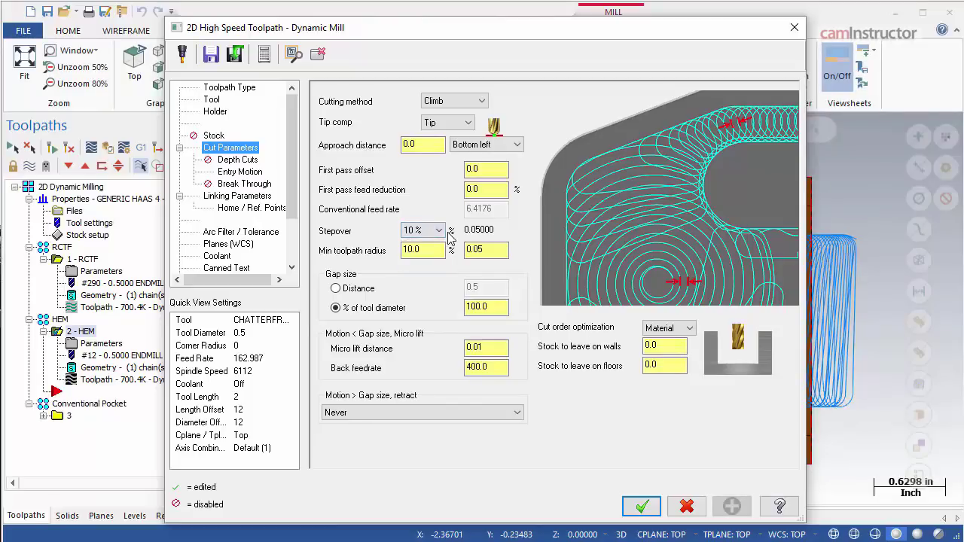
click(795, 27)
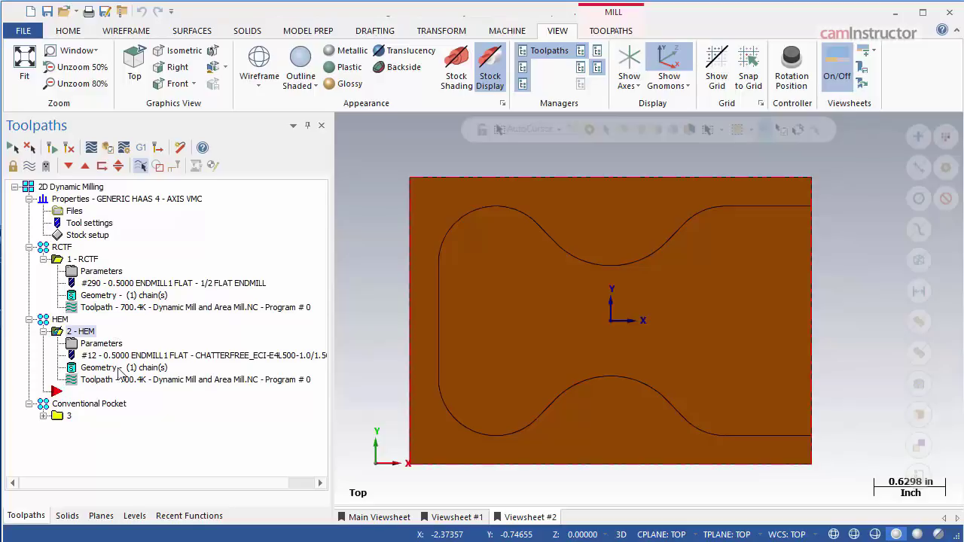
- Show the conventional pocket's toolpath, then examine the HEM operation's feed rate, stepover distance and cutting depth in its parameters
click(62, 418)
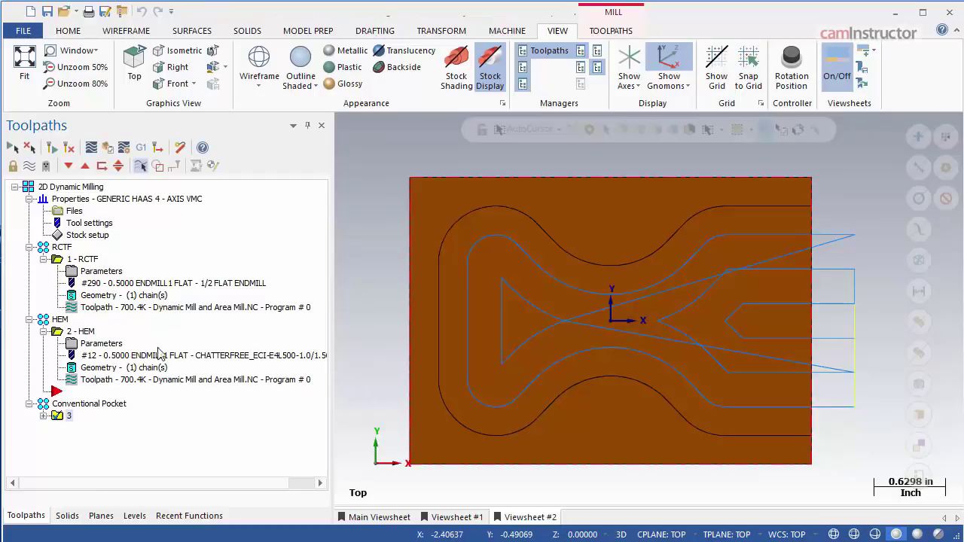
click(102, 348)
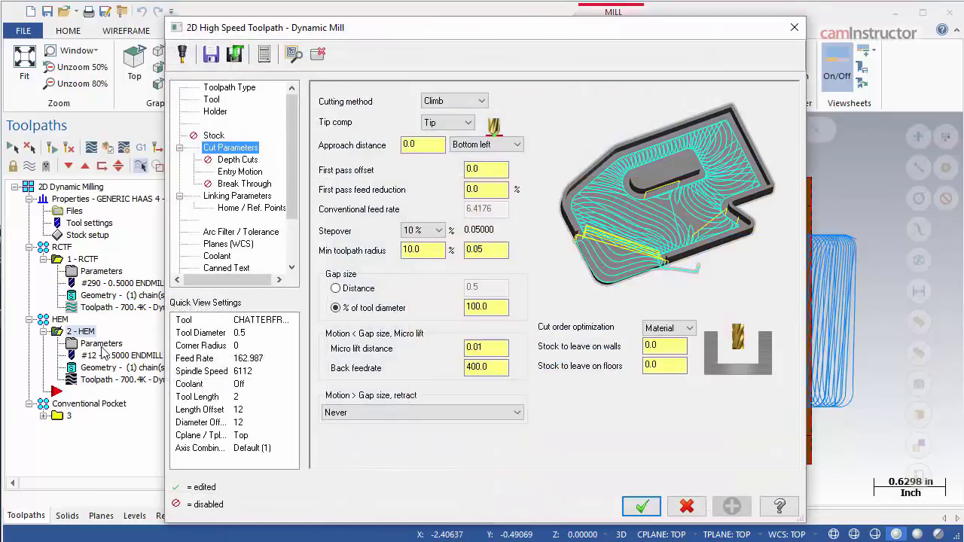
click(215, 101)
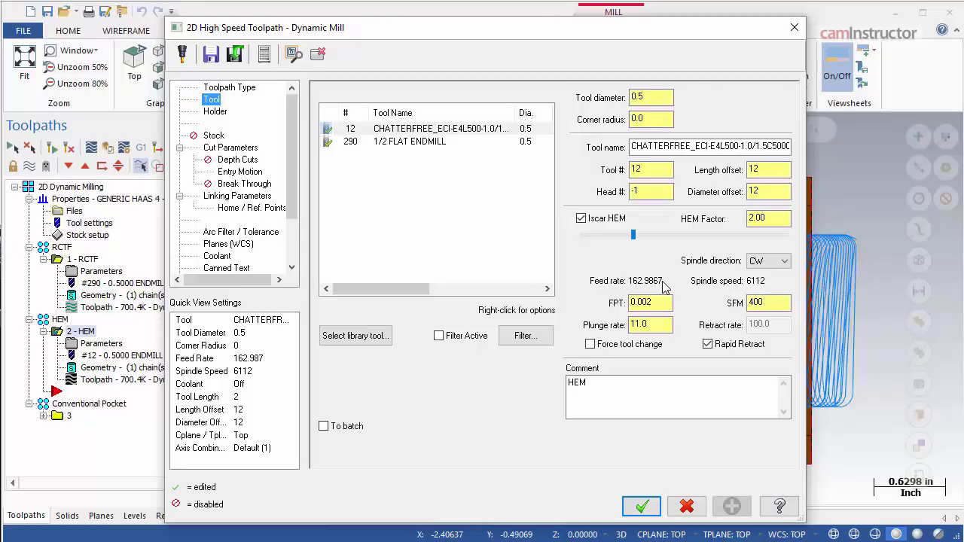
click(246, 148)
click(499, 252)
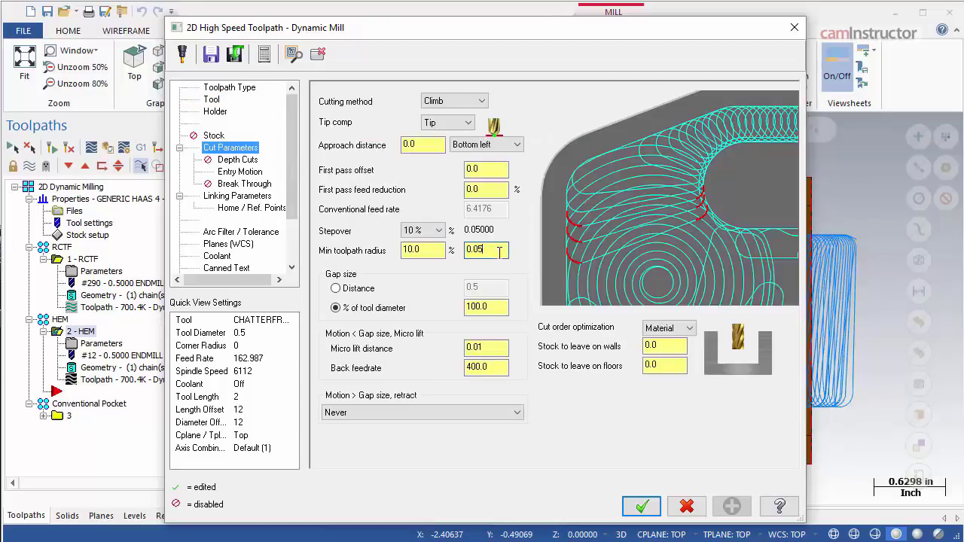
click(240, 196)
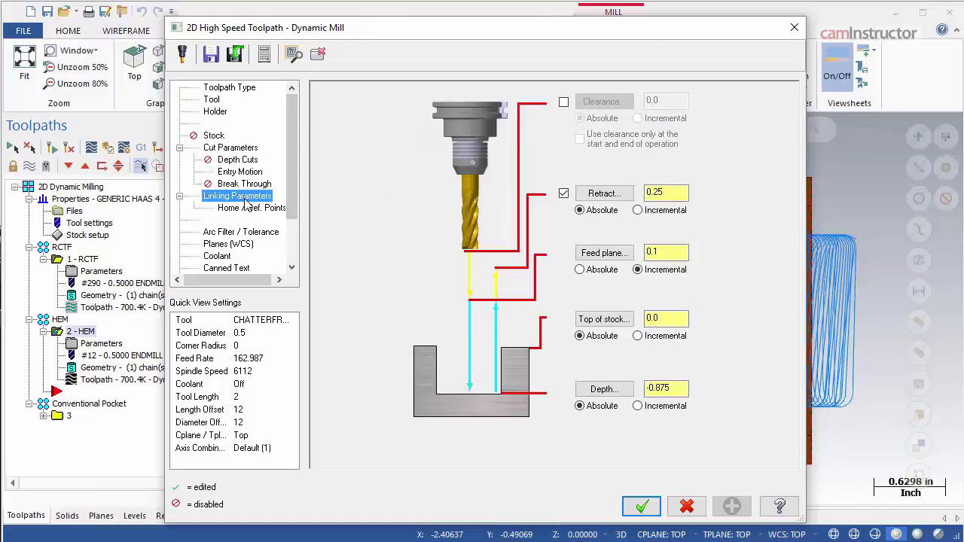
click(677, 388)
- Calculate the HEM material removal rate in Calculator as 162.9867 × 0.05 × 0.875, then close the operation's parameters without changes
text(162.9)
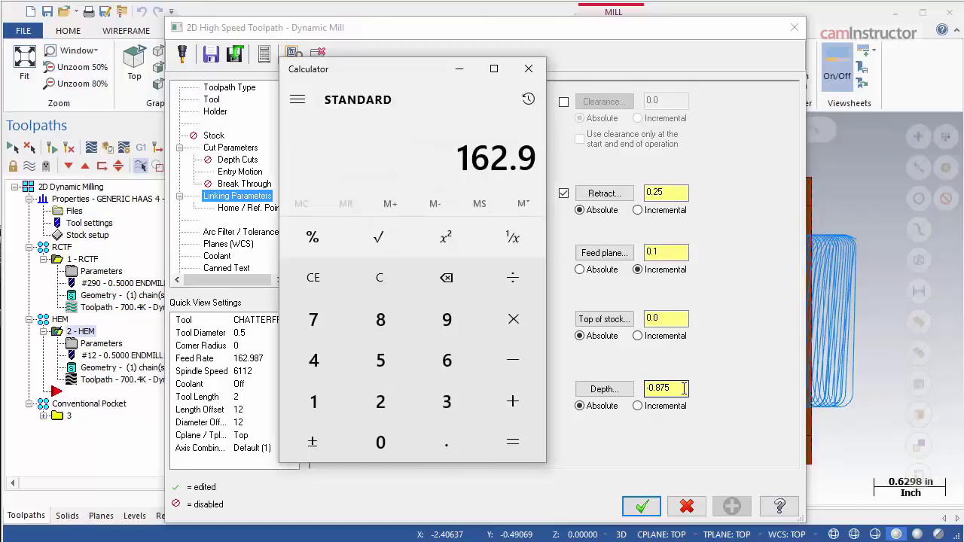
text(867)
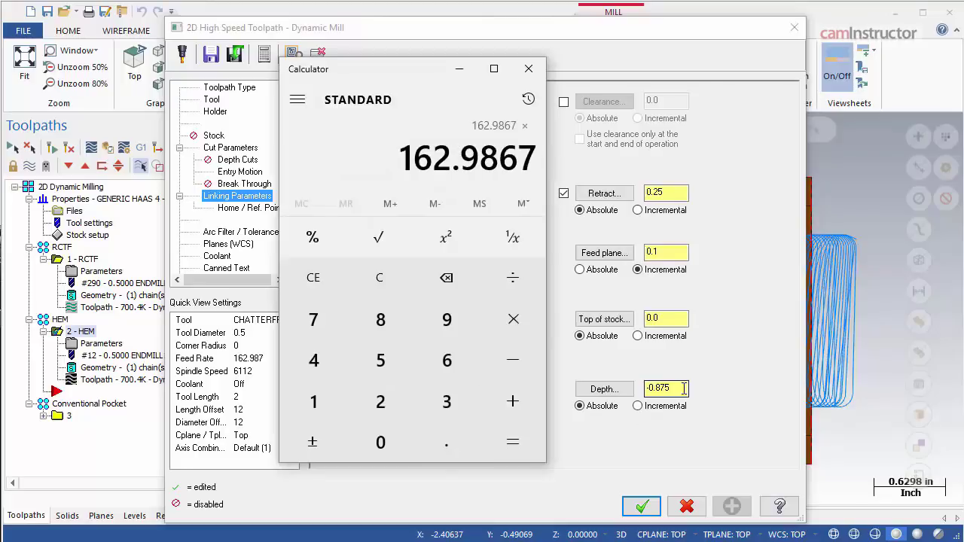
text(*.05*.8)
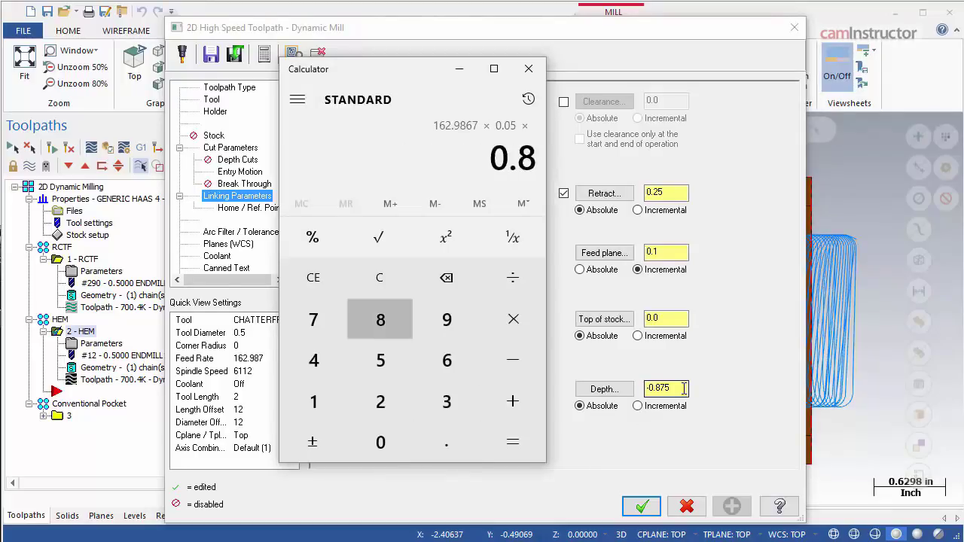
text(75=)
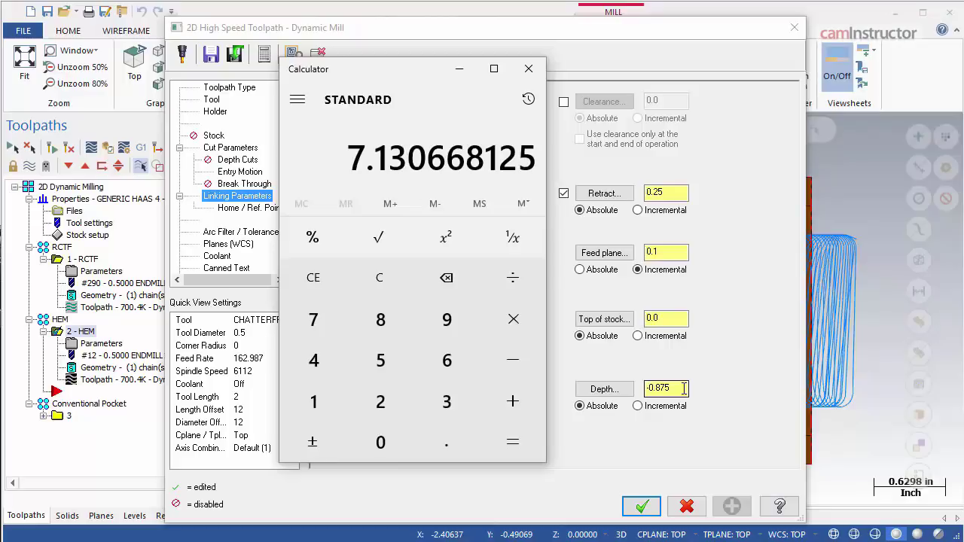
click(684, 388)
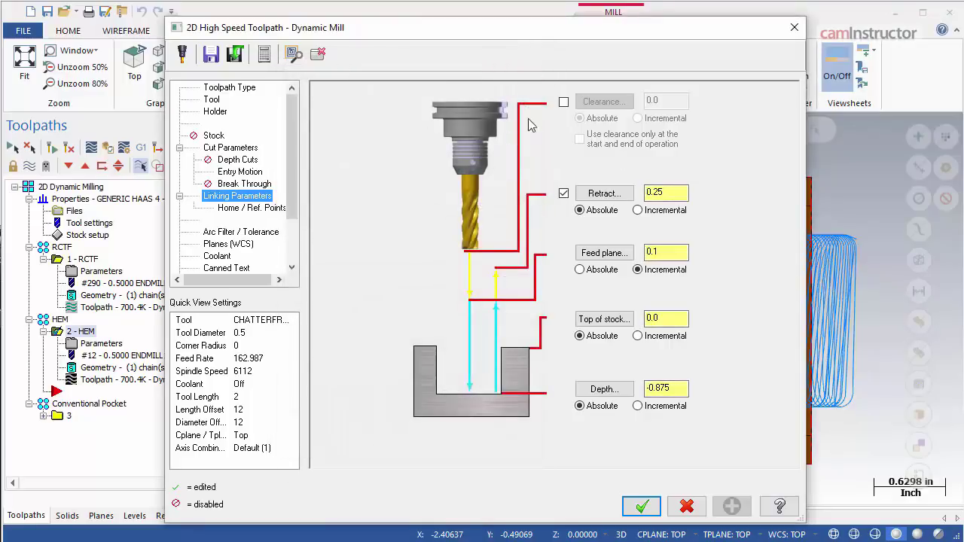
click(686, 506)
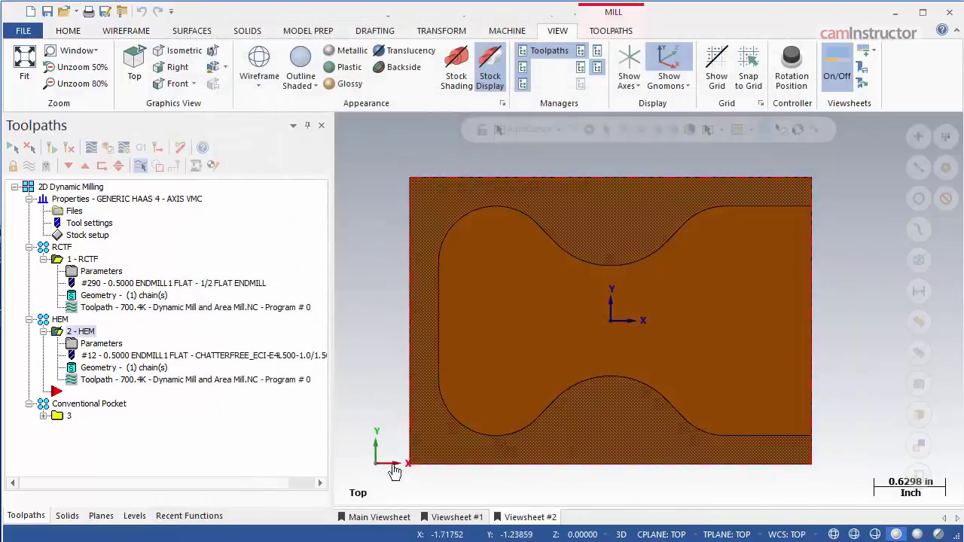
- Look up the conventional pocket's feed rate, roughing stepover and depth cuts, and calculate its removal rate in Calculator as 24.448 × 0.3 × 0.25
click(44, 415)
click(106, 434)
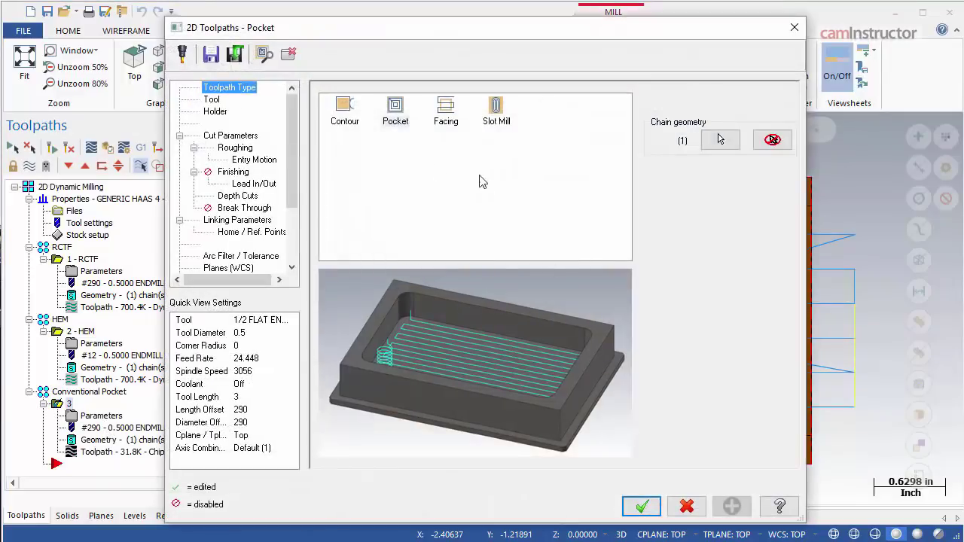
click(211, 99)
click(666, 280)
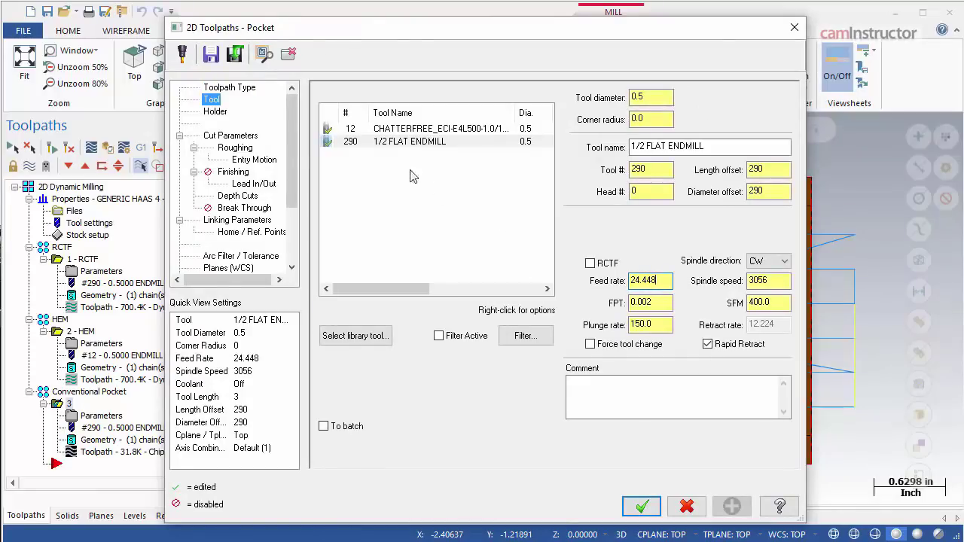
click(235, 148)
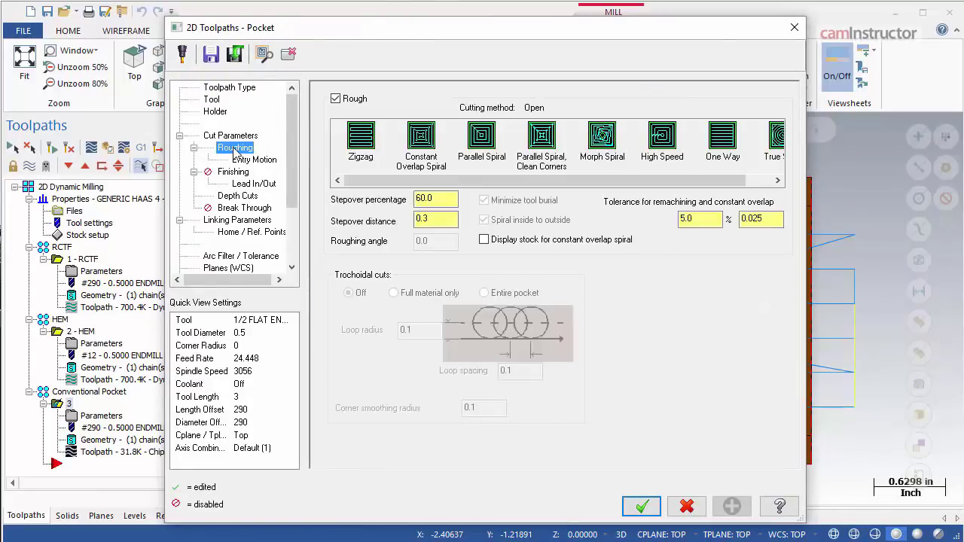
click(447, 220)
click(240, 196)
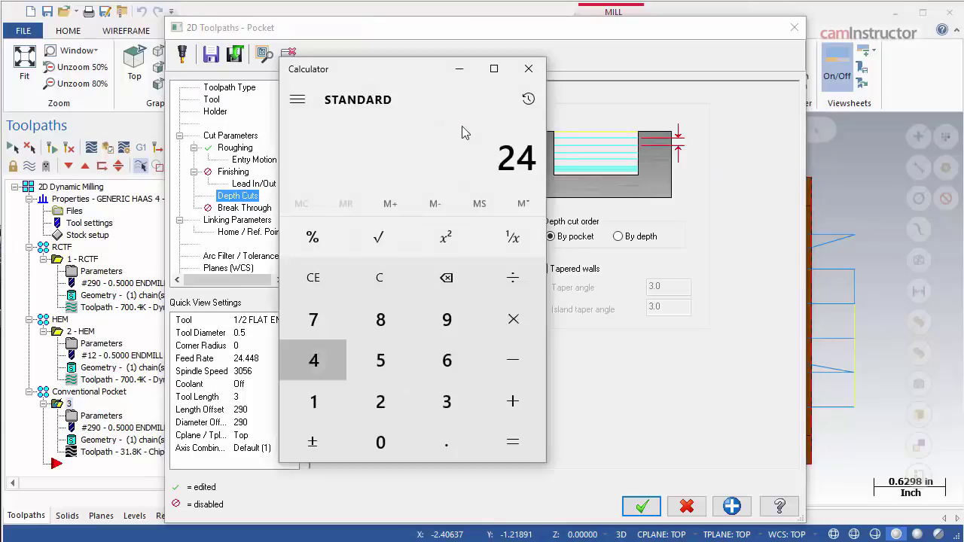
text(.448*.3*.25=)
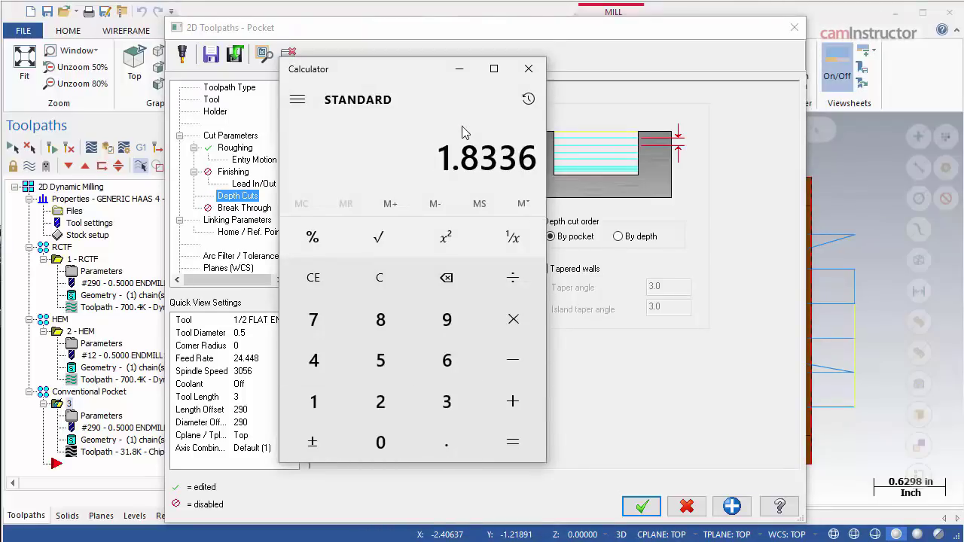